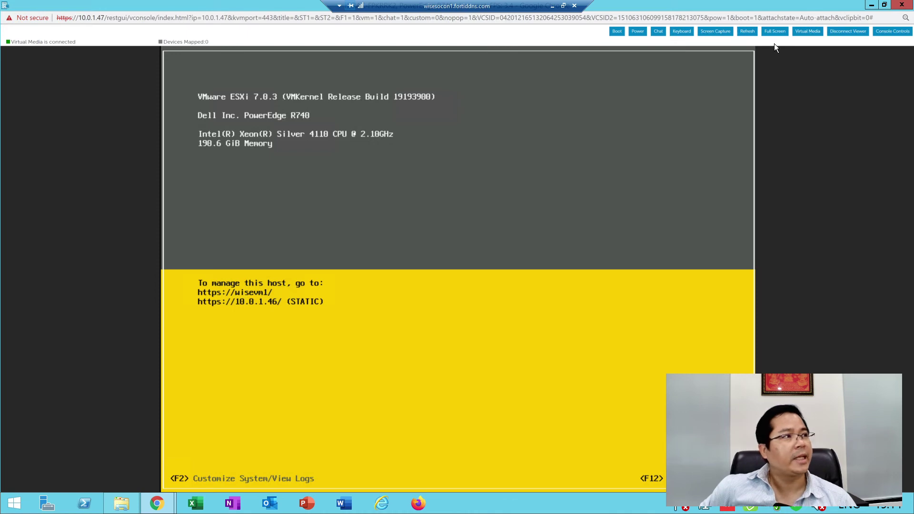
# Close the iDRAC Virtual Console once ESXi 7.0.3 has booted, returning to the iDRAC9 Dashboard
pyautogui.click(901, 5)
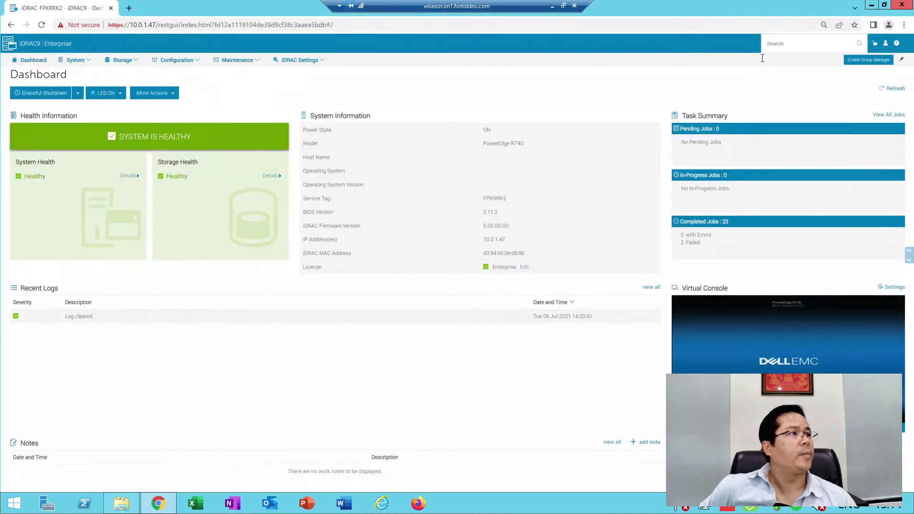
# Restart Chrome and open the saved ESXi host login page
pyautogui.click(901, 6)
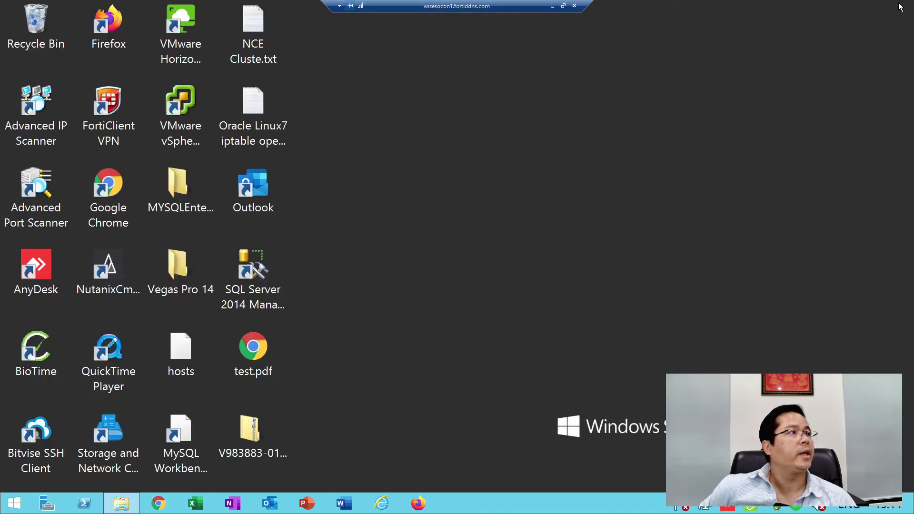
pyautogui.click(159, 504)
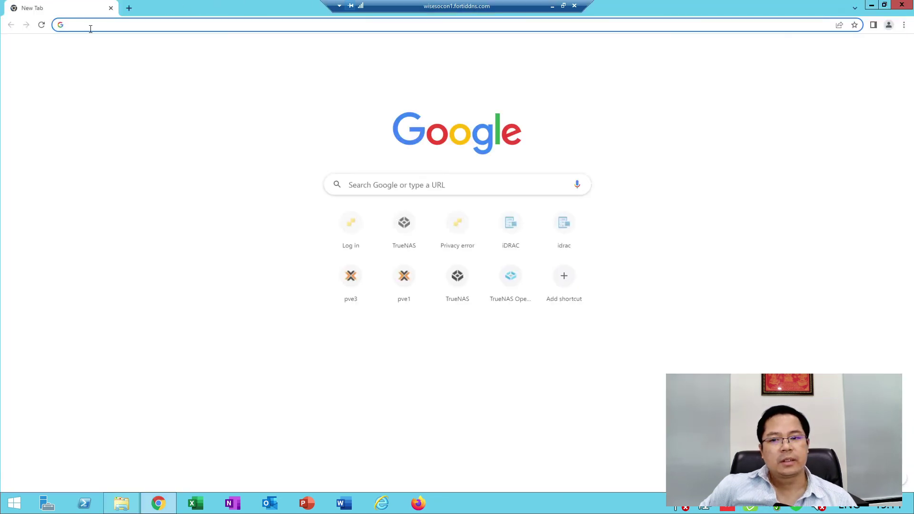
pyautogui.click(340, 232)
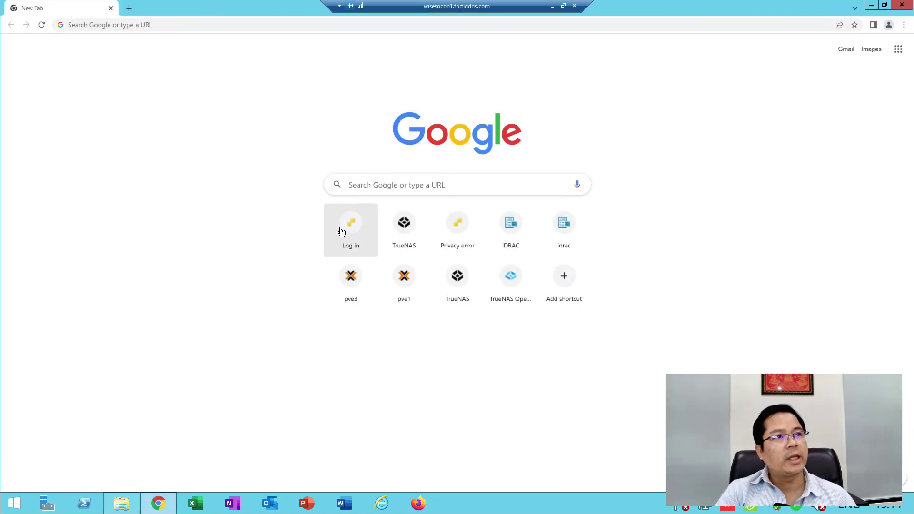
pyautogui.click(340, 231)
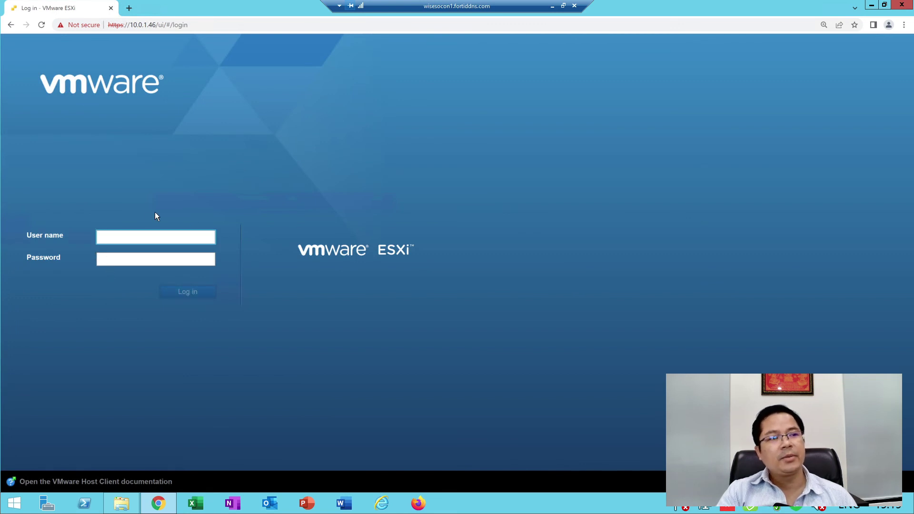
# Log in to the ESXi Host Client as root with the account password
pyautogui.write('root')
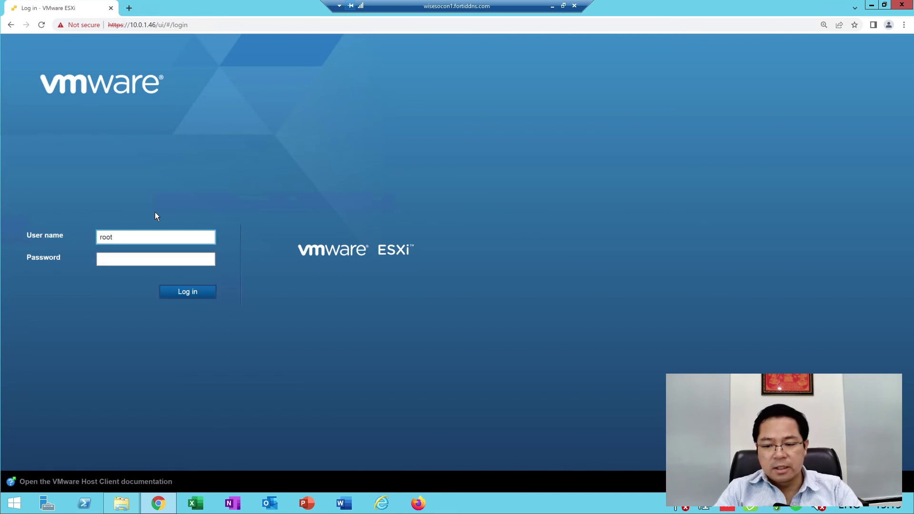
pyautogui.press('Tab')
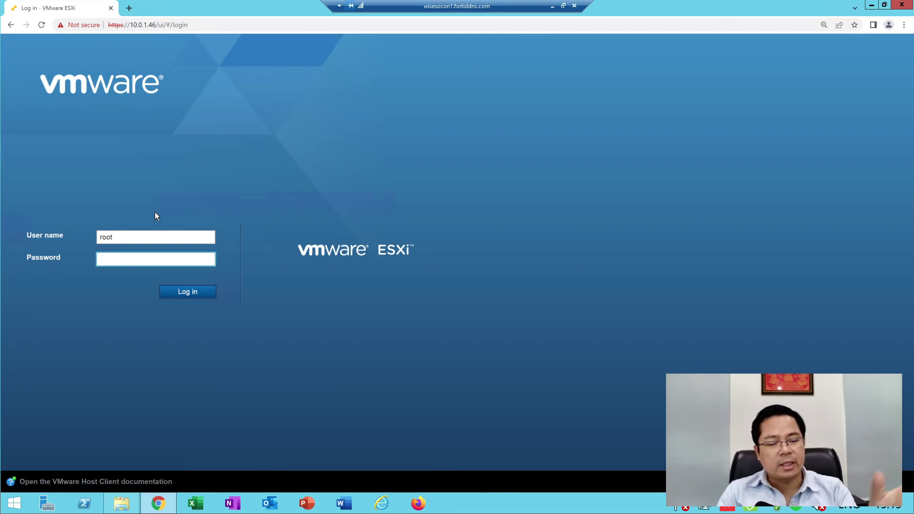
pyautogui.write('********')
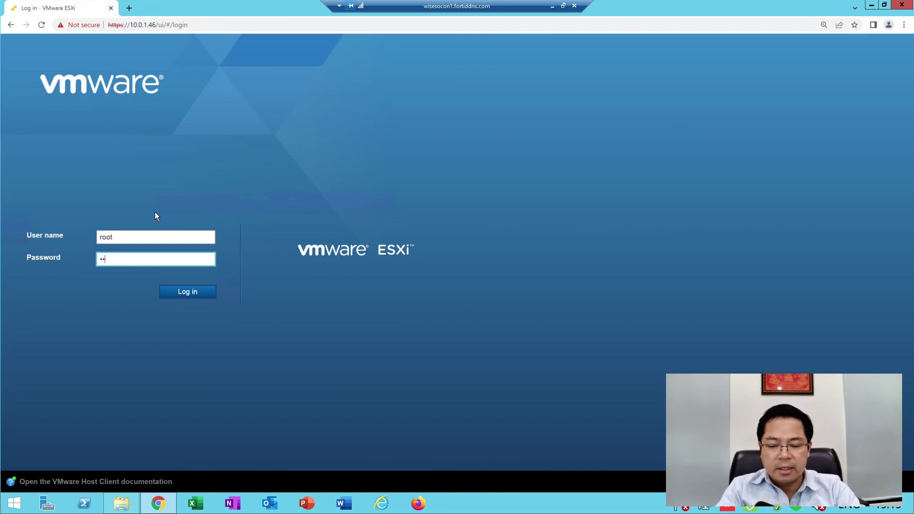
pyautogui.write('*****')
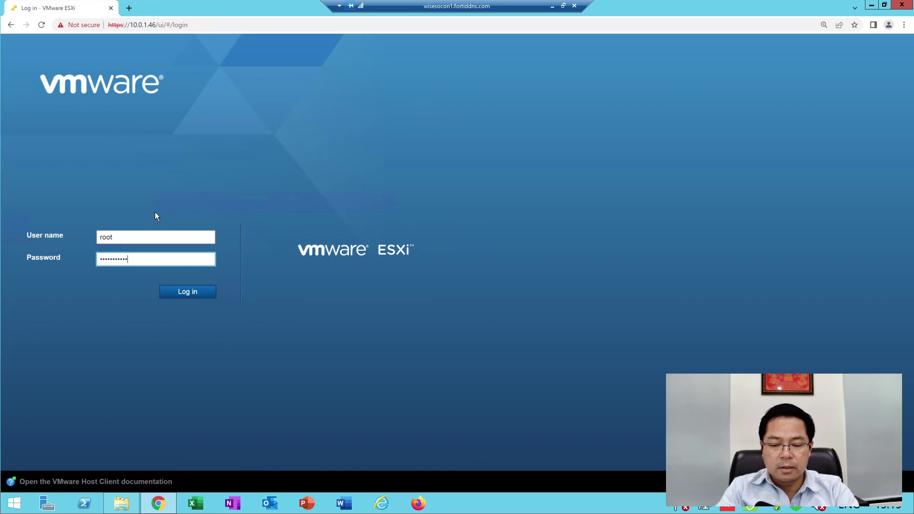
pyautogui.press('Return')
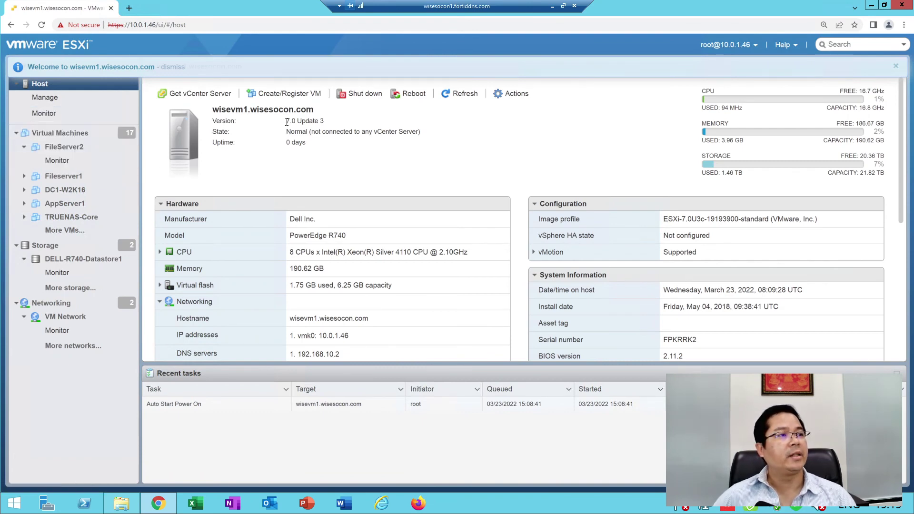
# Check the host version 7.0 Update 3, then power on the FileServer2 virtual machine
pyautogui.moveTo(288, 122); pyautogui.dragTo(341, 124)
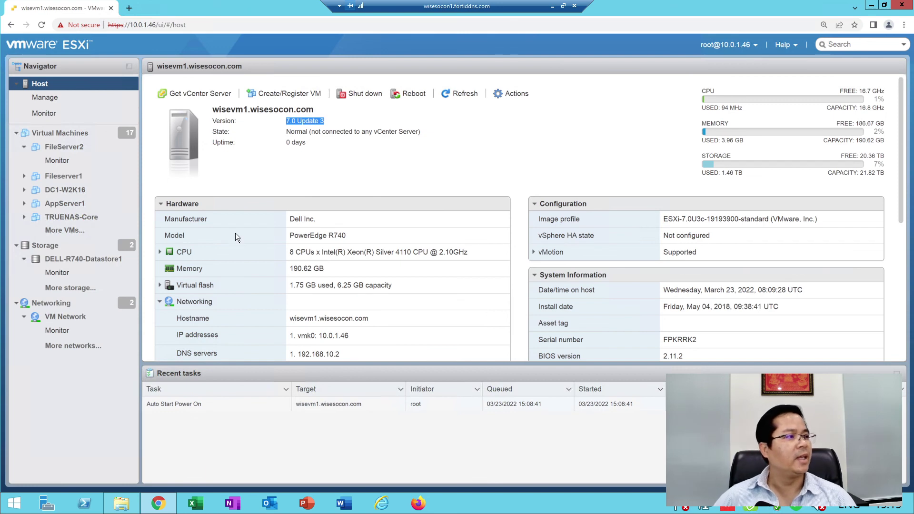
pyautogui.click(295, 159)
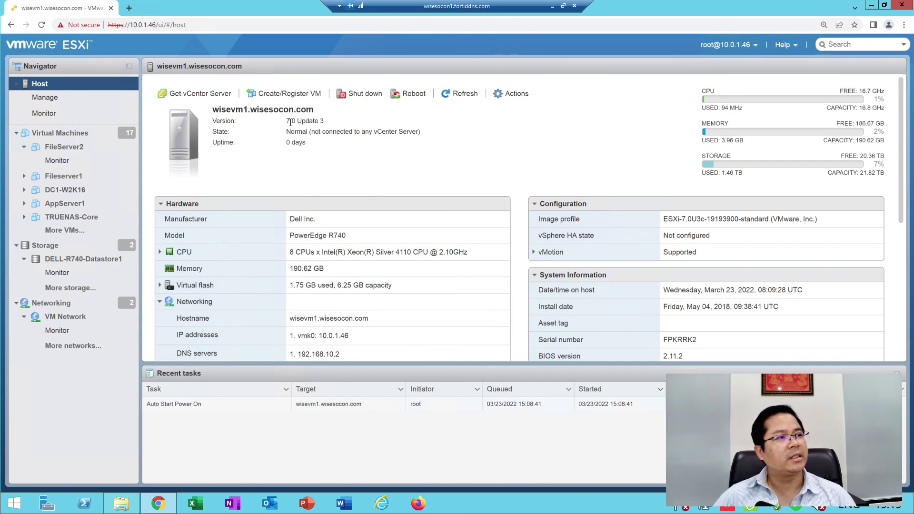
pyautogui.moveTo(289, 122); pyautogui.dragTo(350, 121)
pyautogui.click(452, 133)
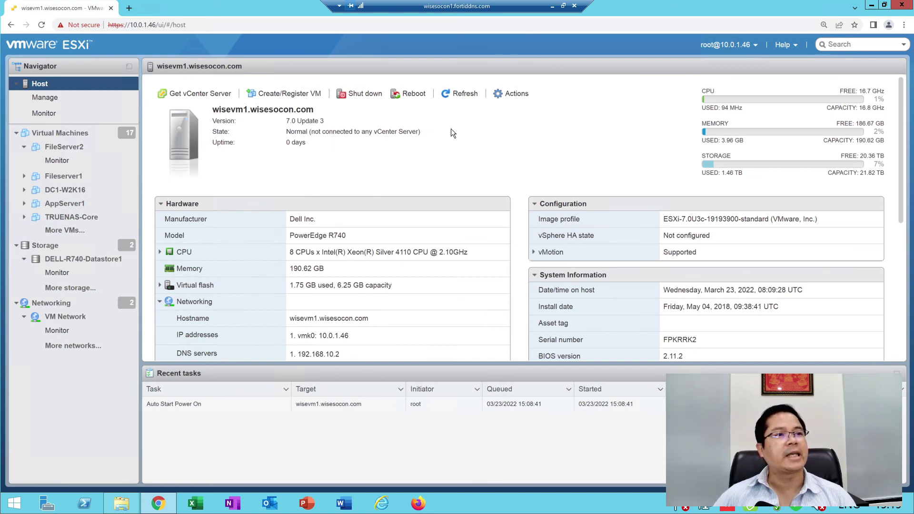
pyautogui.click(70, 147)
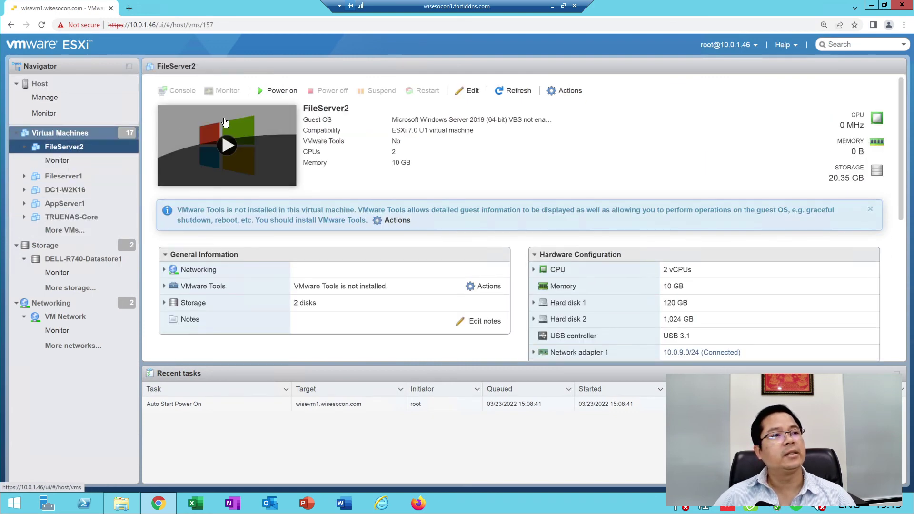
pyautogui.click(288, 91)
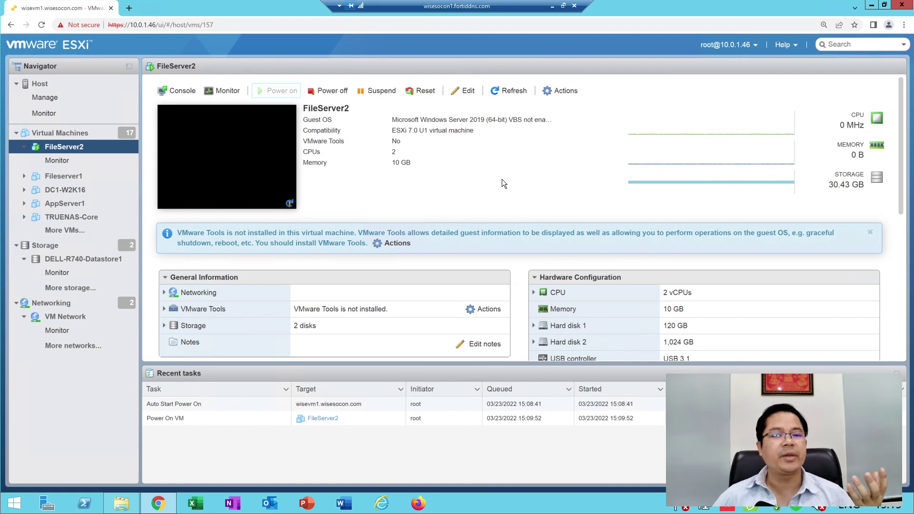
# Look over the VM Network port group and Networking, then show all the host's virtual machines
pyautogui.click(108, 317)
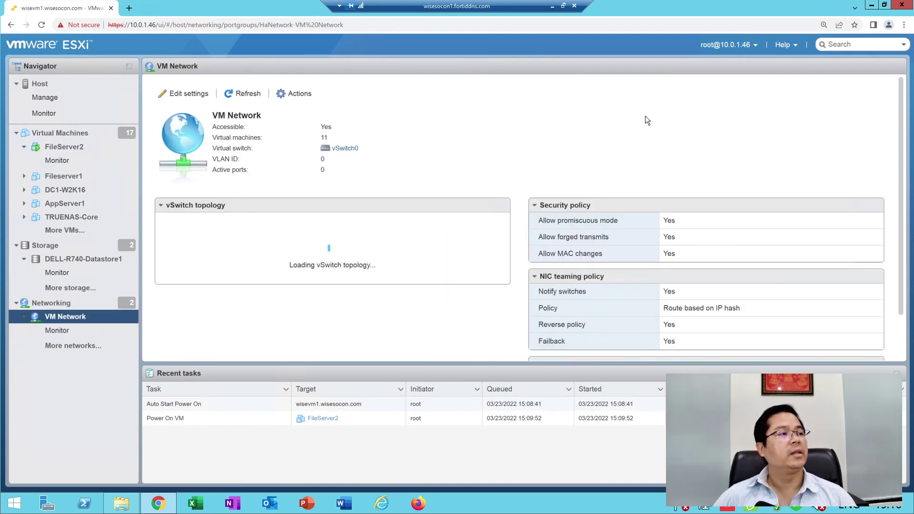
pyautogui.scroll(-1, 306, 266)
pyautogui.scroll(1, 307, 266)
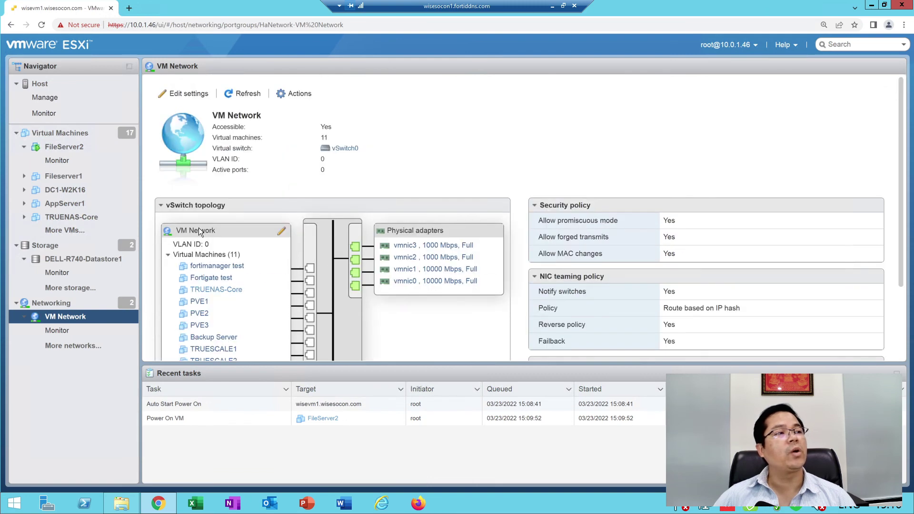
pyautogui.click(57, 306)
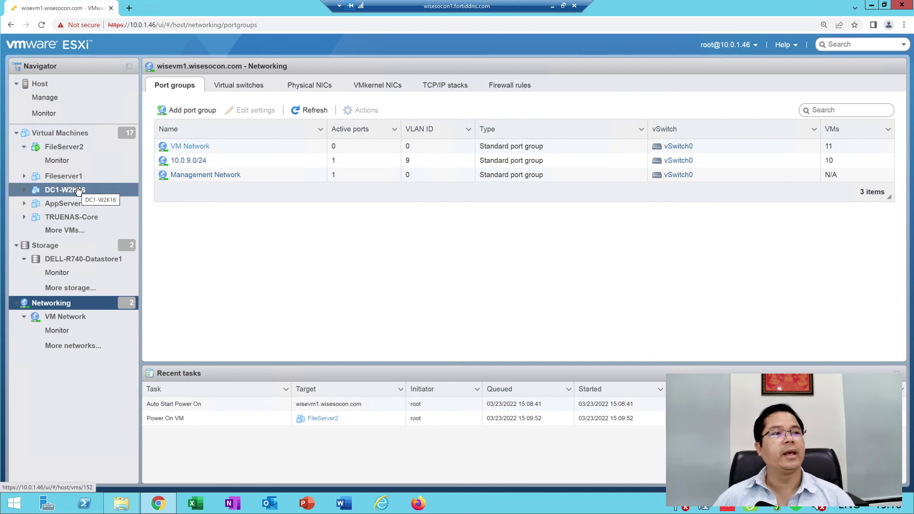
pyautogui.click(60, 133)
# Start a new virtual machine named 'test' and review its ESXi 7.0 U2 compatibility options
pyautogui.moveTo(59, 137)
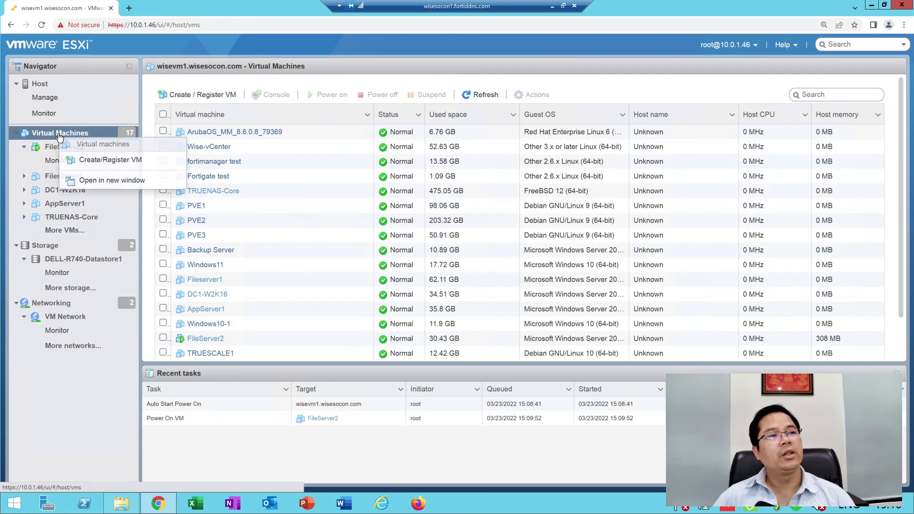
pyautogui.click(105, 160)
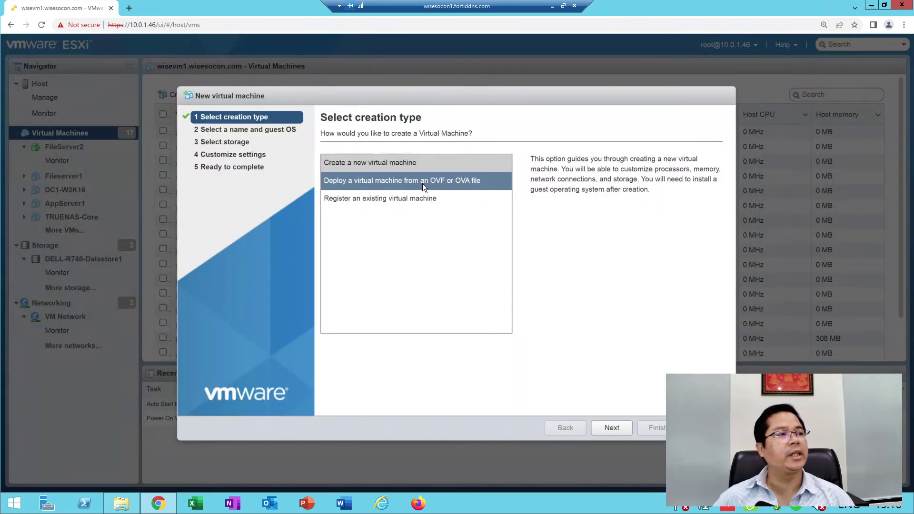
pyautogui.click(614, 428)
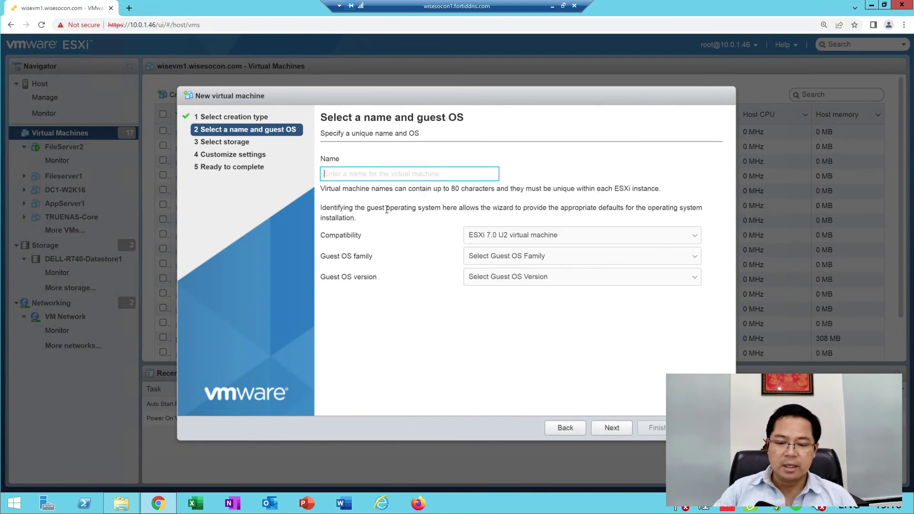
pyautogui.write('test')
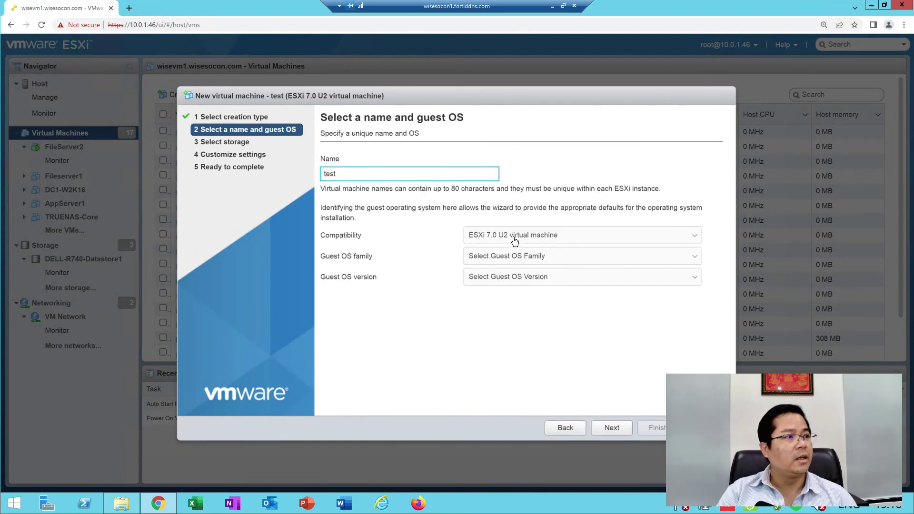
pyautogui.click(530, 238)
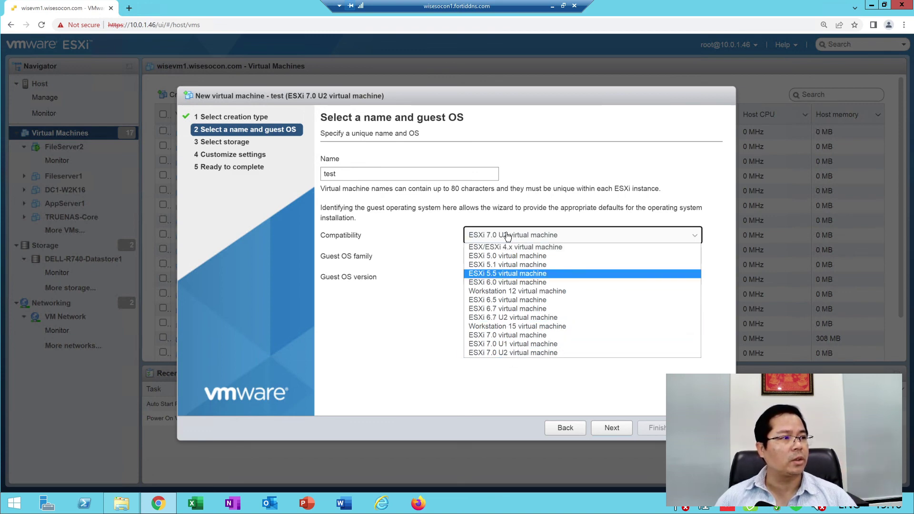
# Keep ESXi 7.0 U2 compatibility and pick Windows family, version Windows Server 2022 (64-bit)
pyautogui.click(364, 201)
pyautogui.click(498, 256)
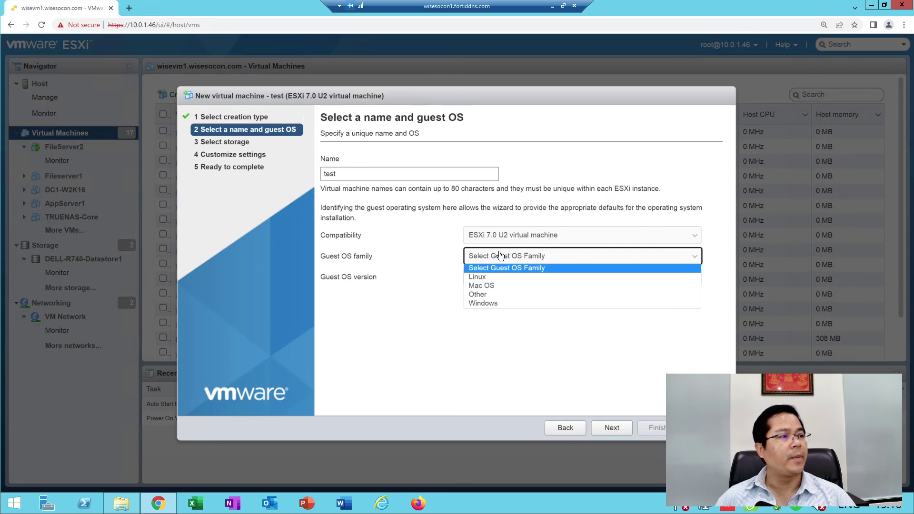
pyautogui.click(478, 303)
pyautogui.click(500, 277)
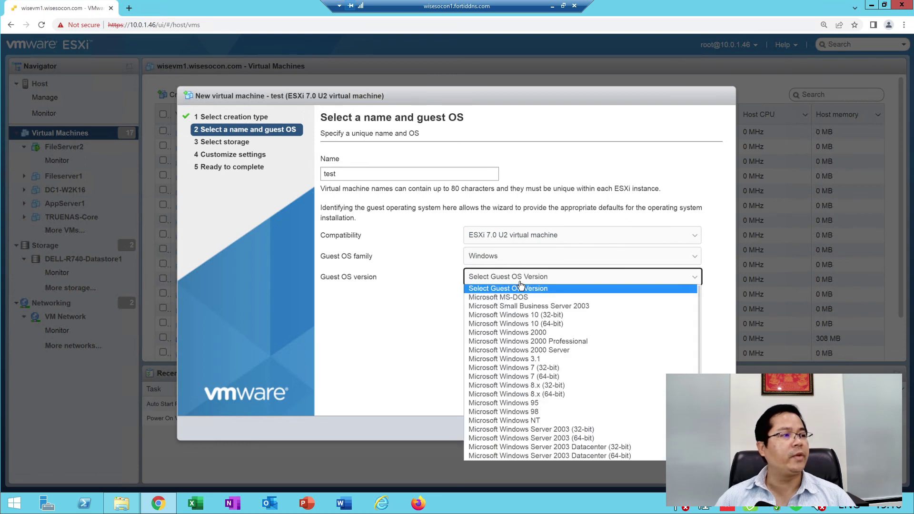
pyautogui.scroll(-5, 657, 342)
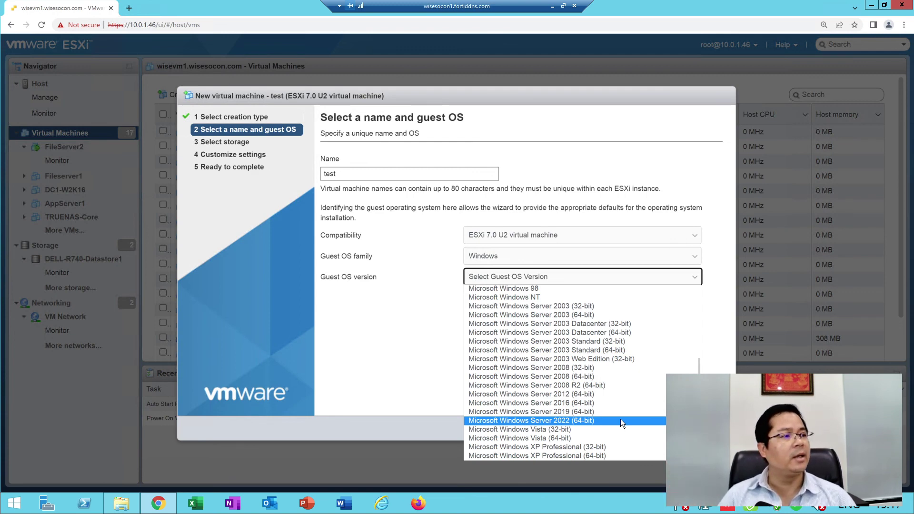
pyautogui.click(620, 421)
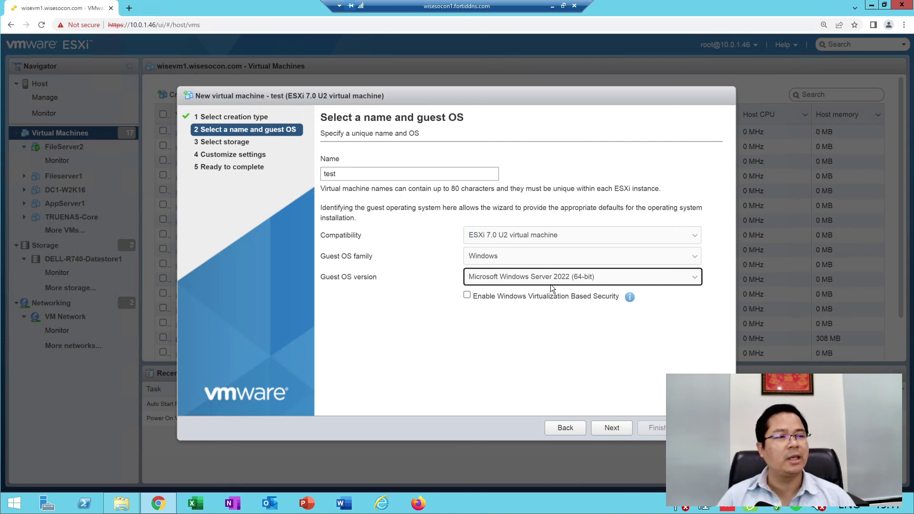
# Change the guest OS version to Windows 10 (64-bit)
pyautogui.click(519, 281)
pyautogui.scroll(3, 545, 307)
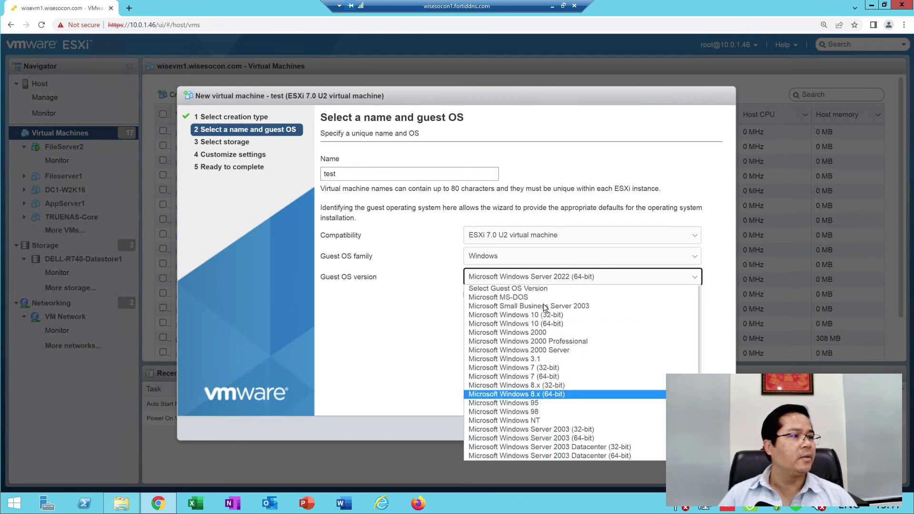
pyautogui.scroll(-3, 543, 304)
pyautogui.scroll(3, 549, 299)
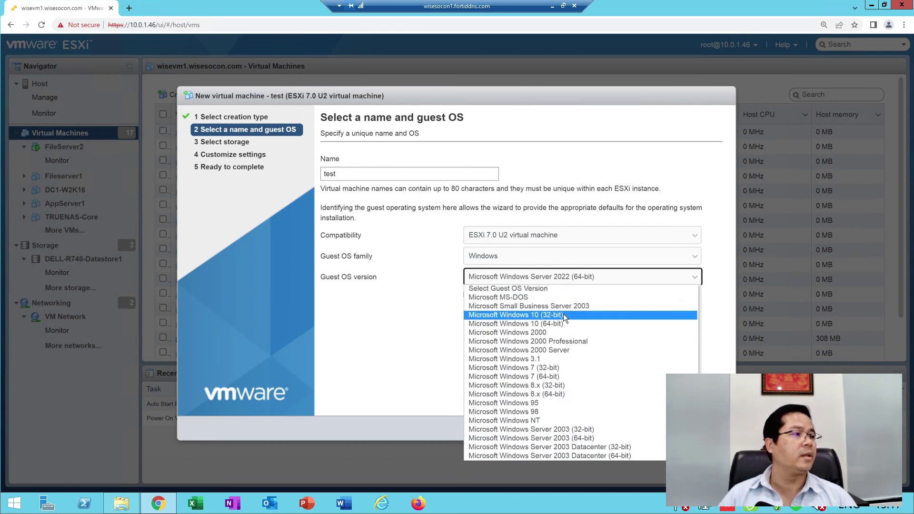
pyautogui.scroll(-3, 586, 310)
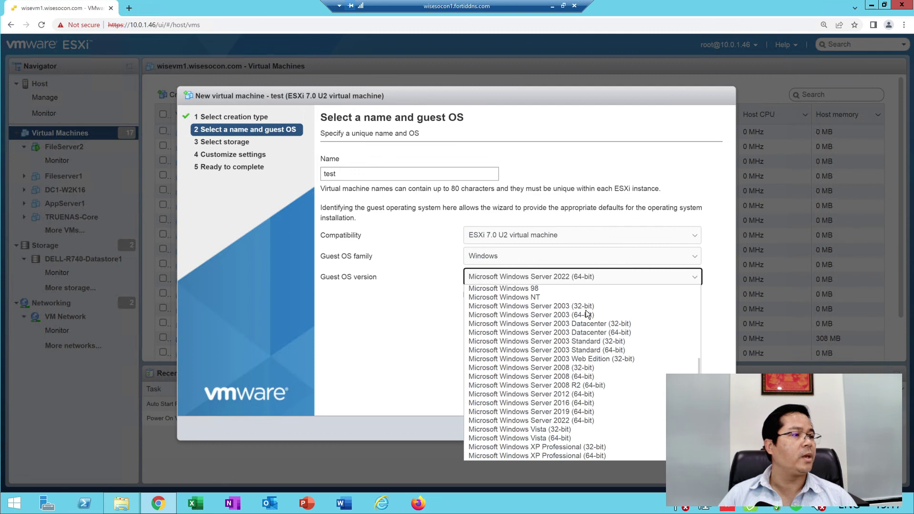
pyautogui.scroll(3, 606, 388)
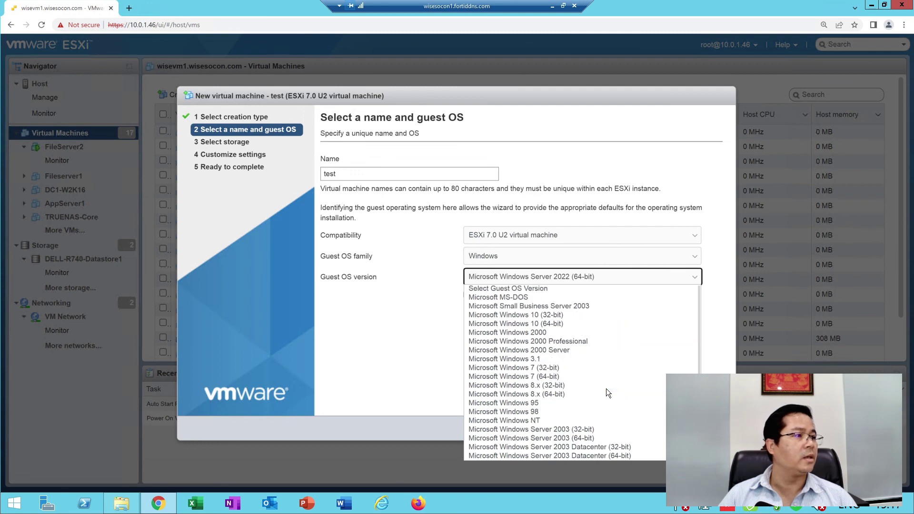
pyautogui.click(595, 323)
pyautogui.click(583, 276)
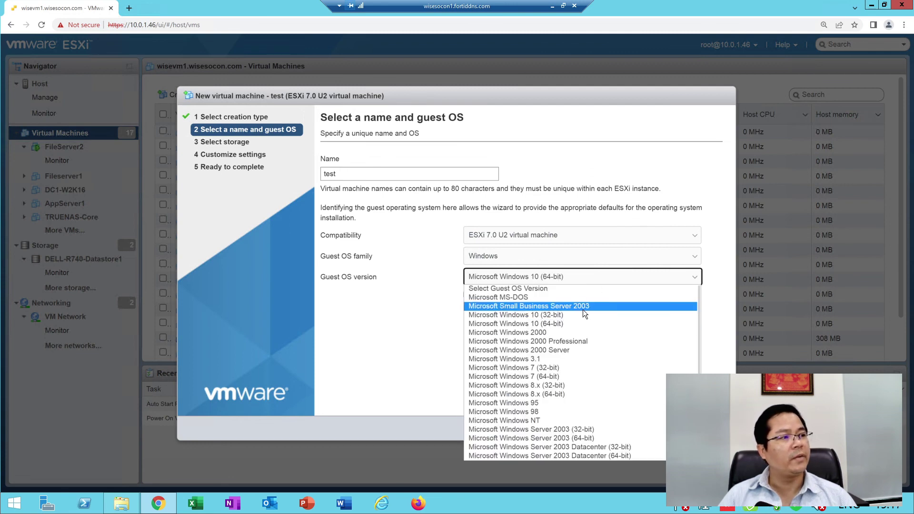
pyautogui.scroll(-3, 582, 309)
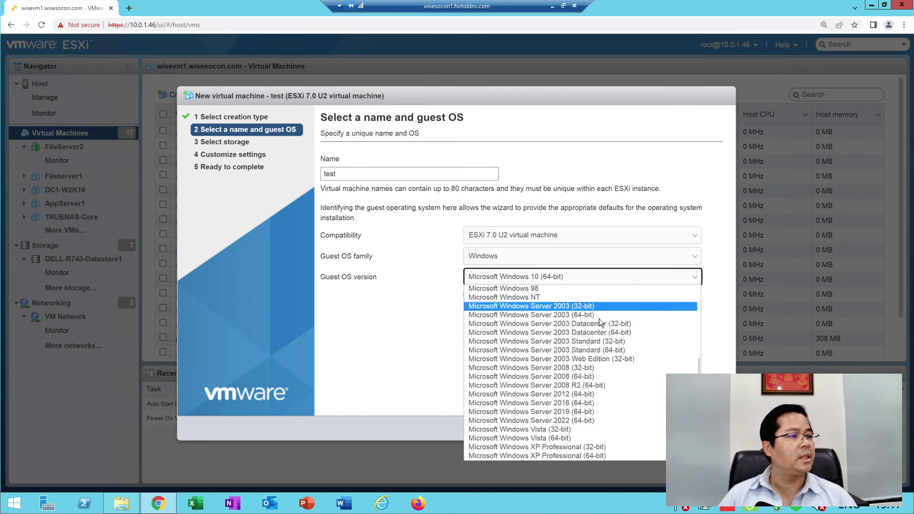
pyautogui.scroll(3, 595, 426)
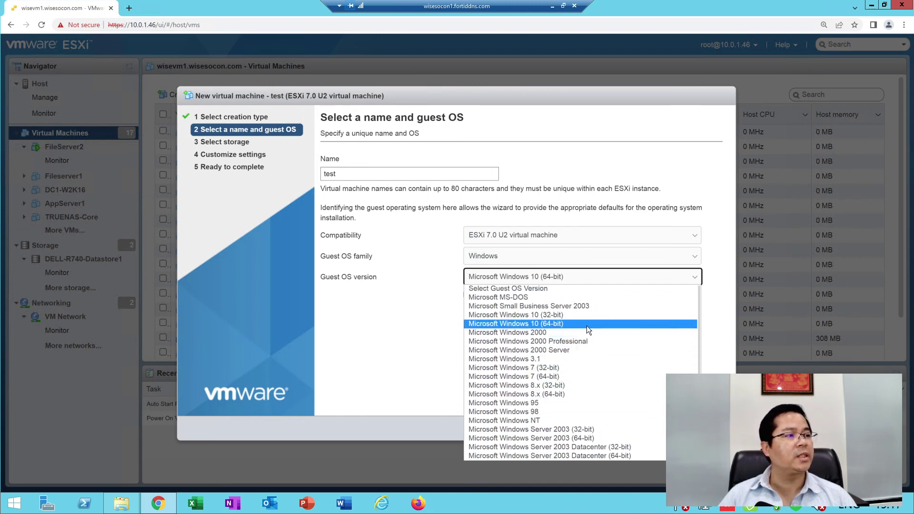
pyautogui.click(588, 324)
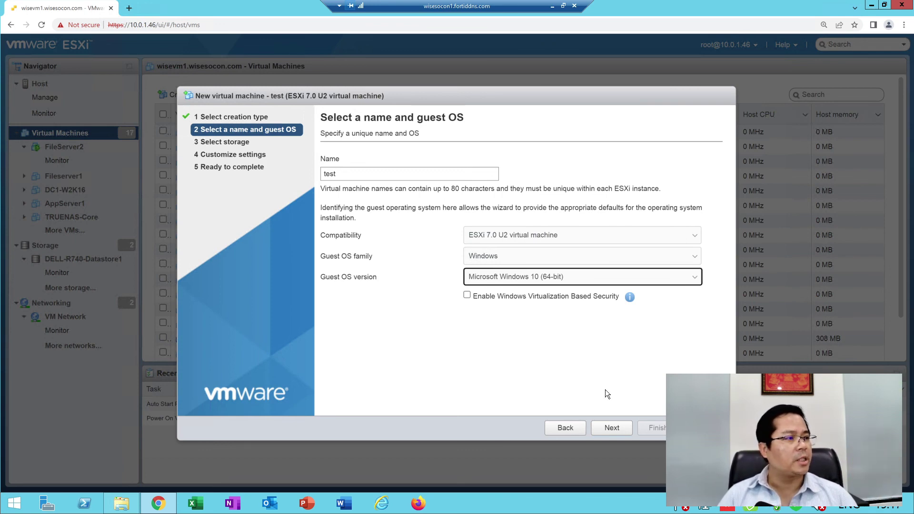
# Switch the guest OS version back to Microsoft Windows Server 2022 (64-bit)
pyautogui.click(524, 283)
pyautogui.scroll(-5, 572, 381)
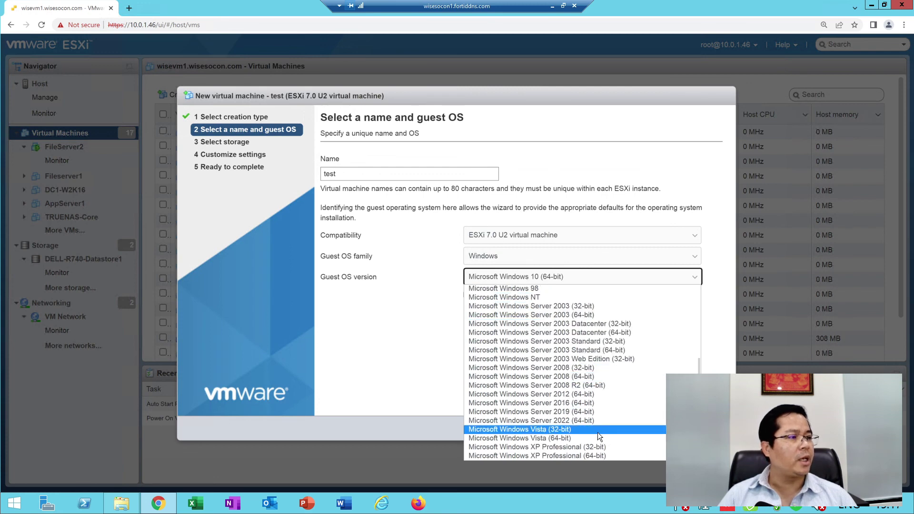
pyautogui.scroll(5, 617, 449)
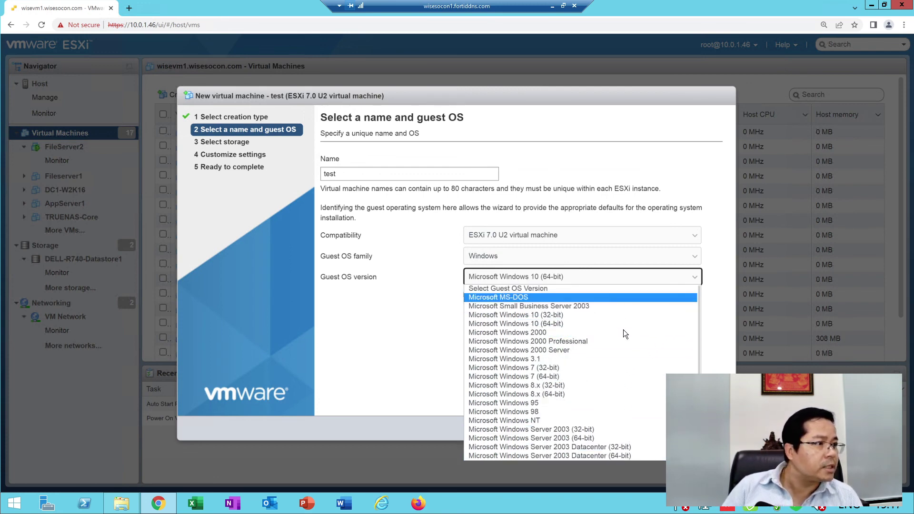
pyautogui.scroll(-3, 610, 352)
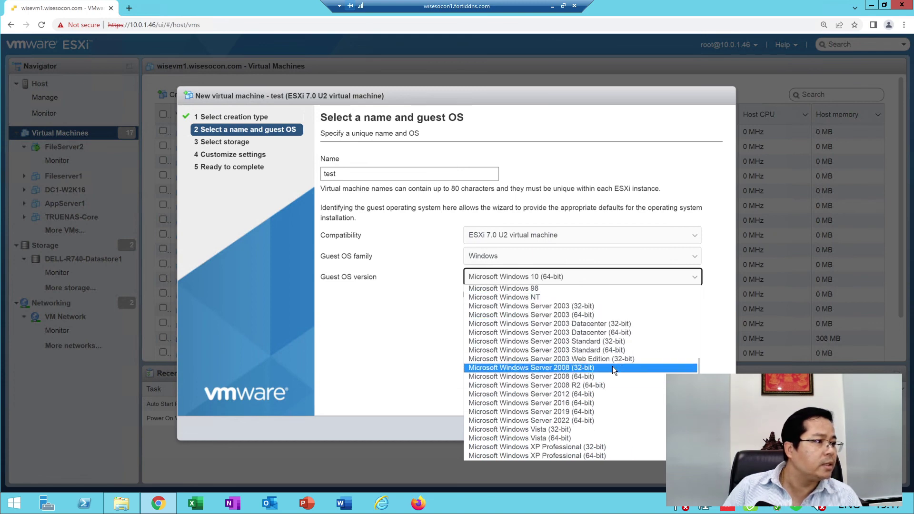
pyautogui.click(594, 421)
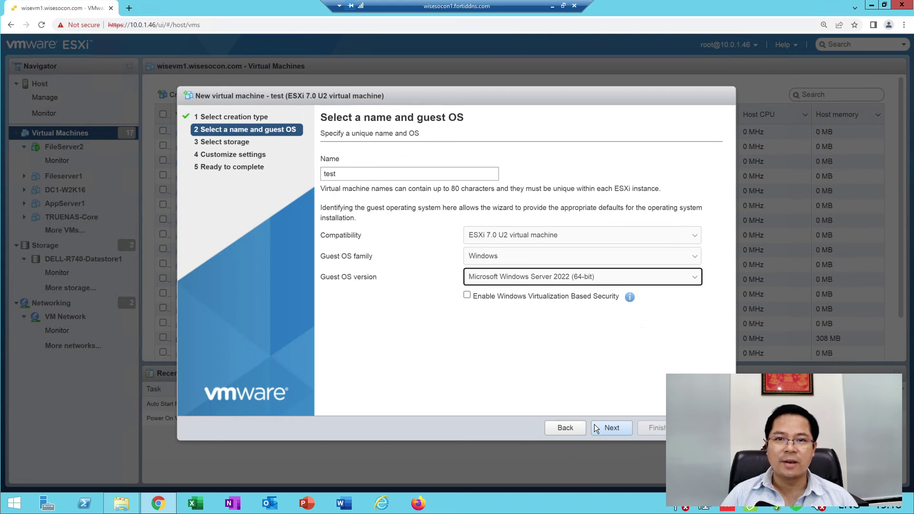